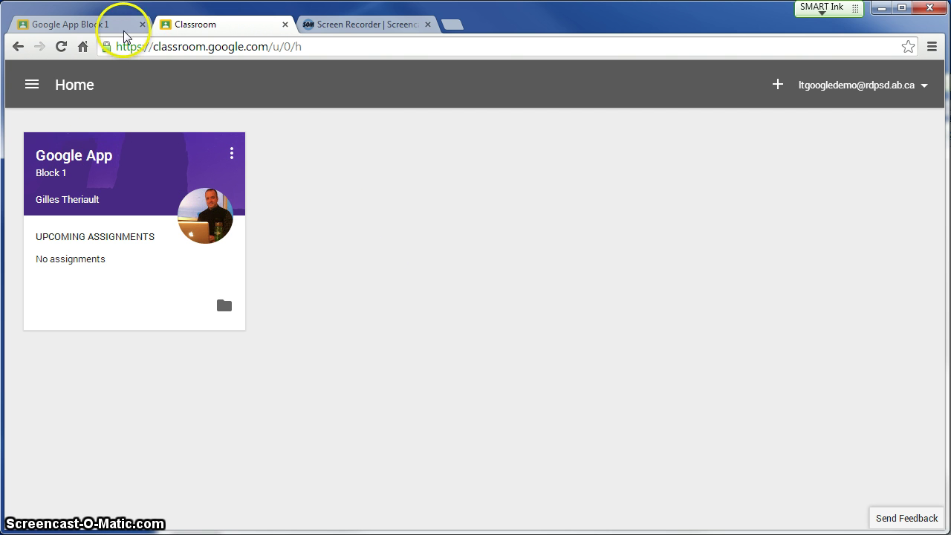
Open the home page with all classes in the teacher account.
left_click(96, 27)
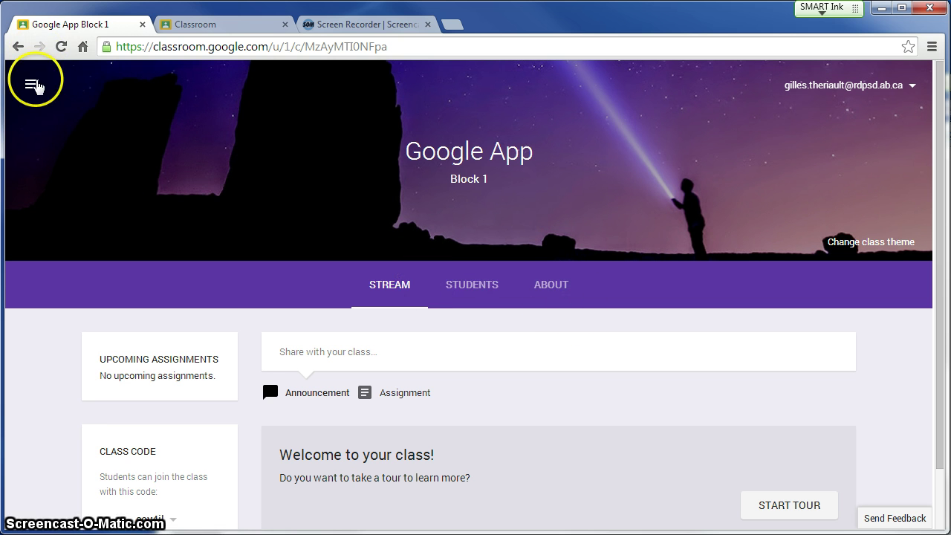
left_click(32, 84)
left_click(39, 83)
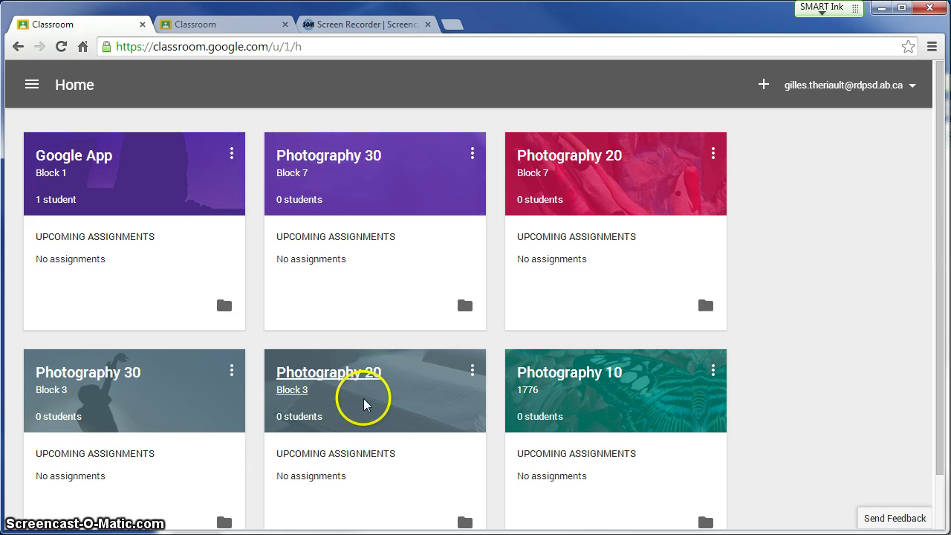
View the Google App class stream in the student account and return to its home page.
left_click(234, 25)
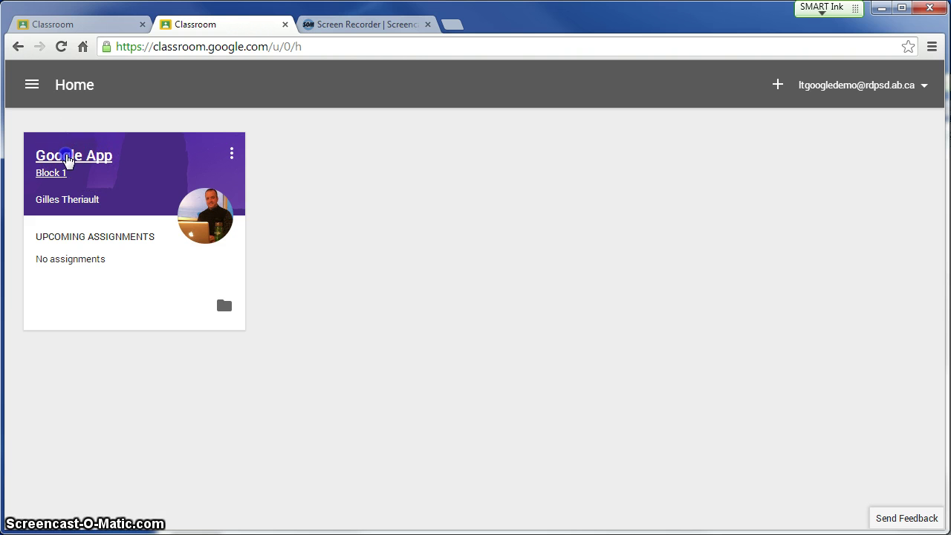
left_click(65, 154)
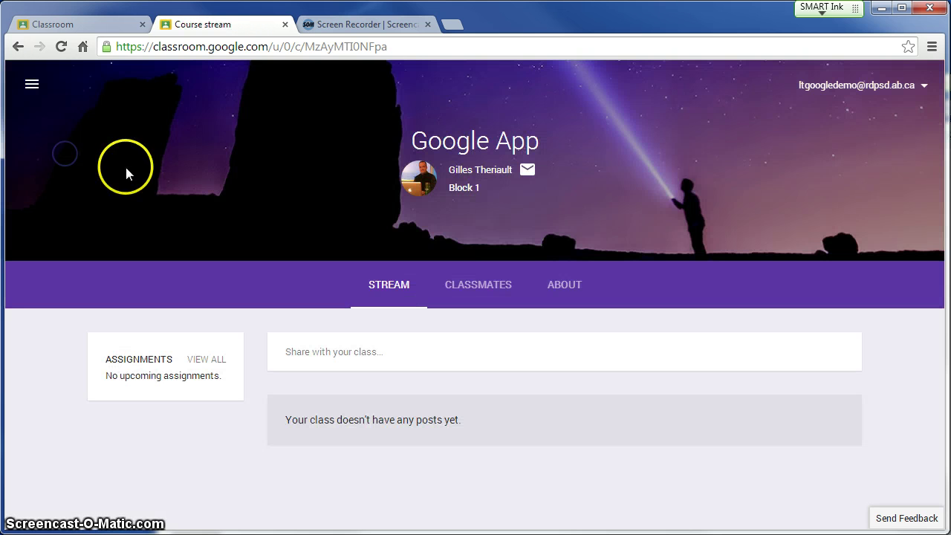
left_click(31, 84)
left_click(51, 96)
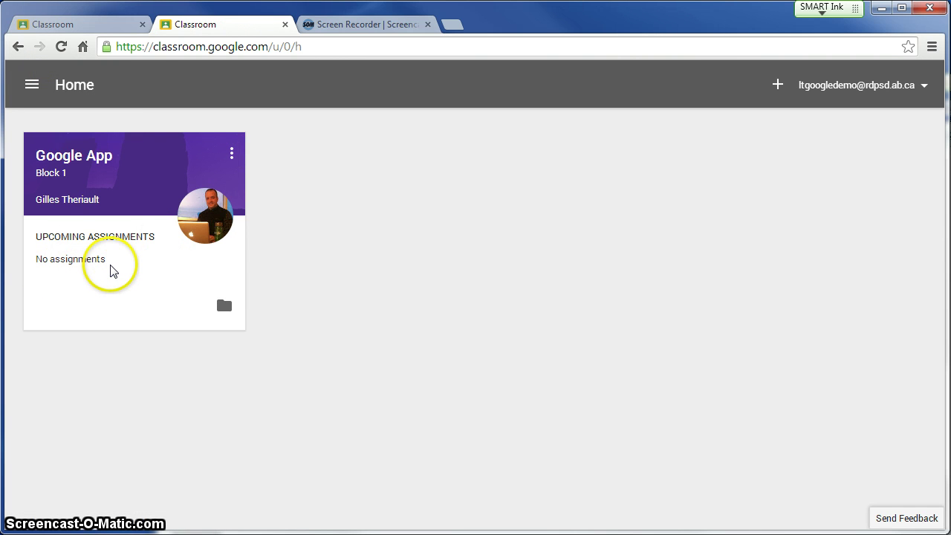
Start a new assignment in the Google App Block 1 class from the teacher account.
left_click(102, 26)
left_click(44, 157)
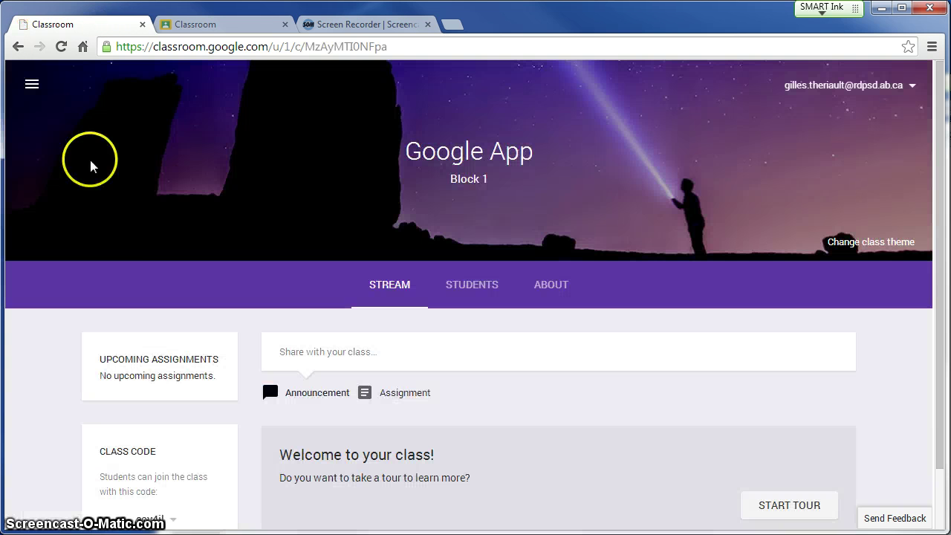
left_click(409, 395)
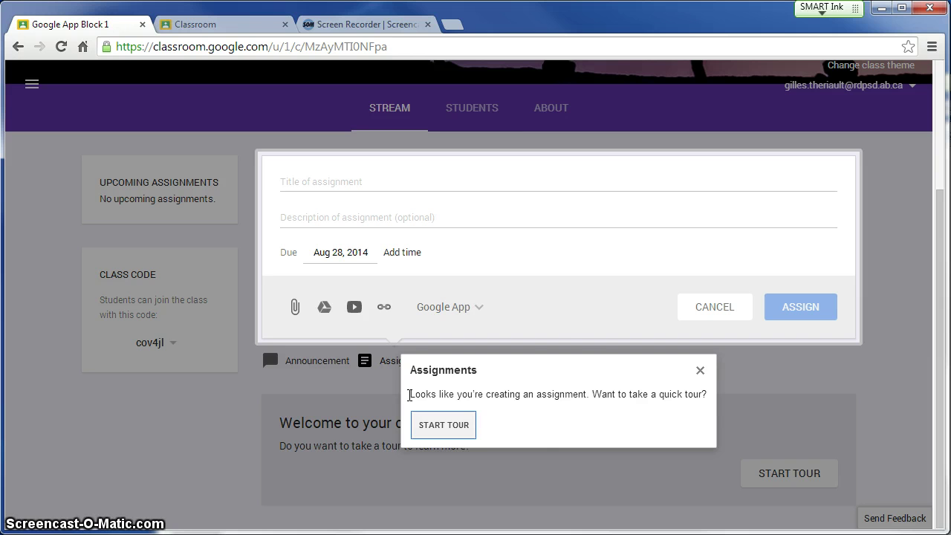
Go through the assignment tour on title, resources, due date and multiple classes, and finish it.
left_click(445, 425)
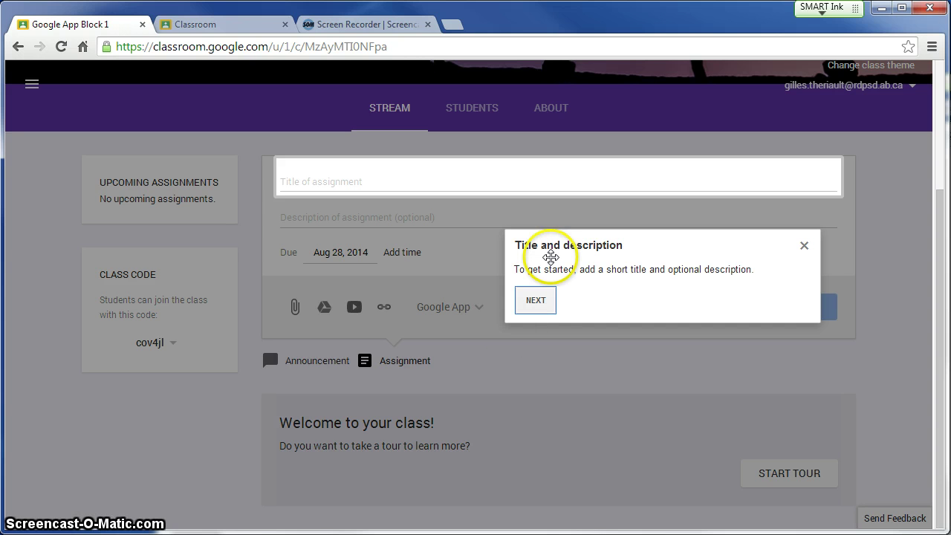
left_click(532, 300)
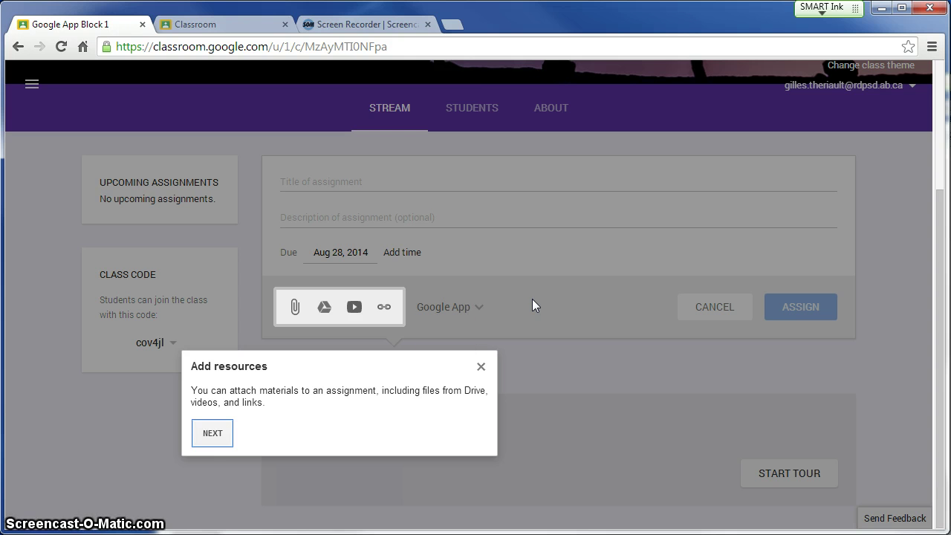
left_click(205, 439)
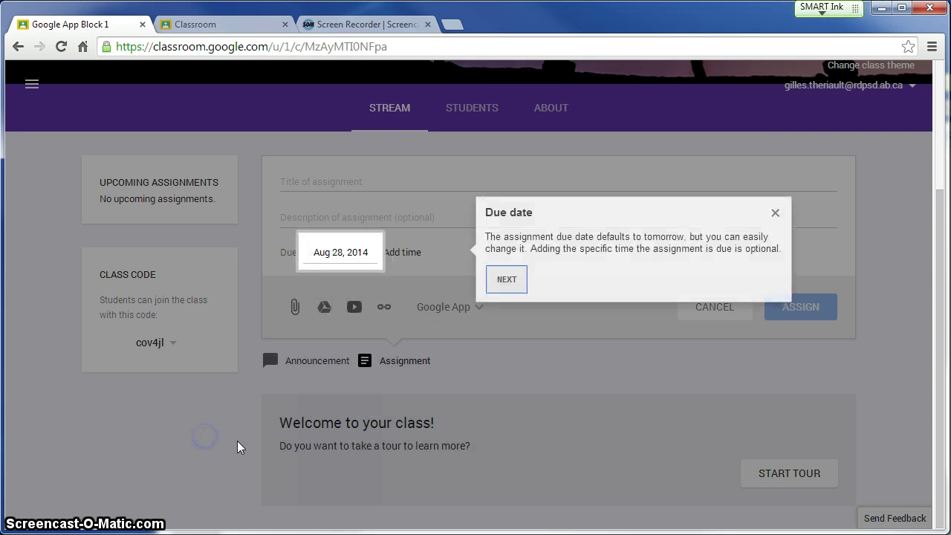
left_click(507, 281)
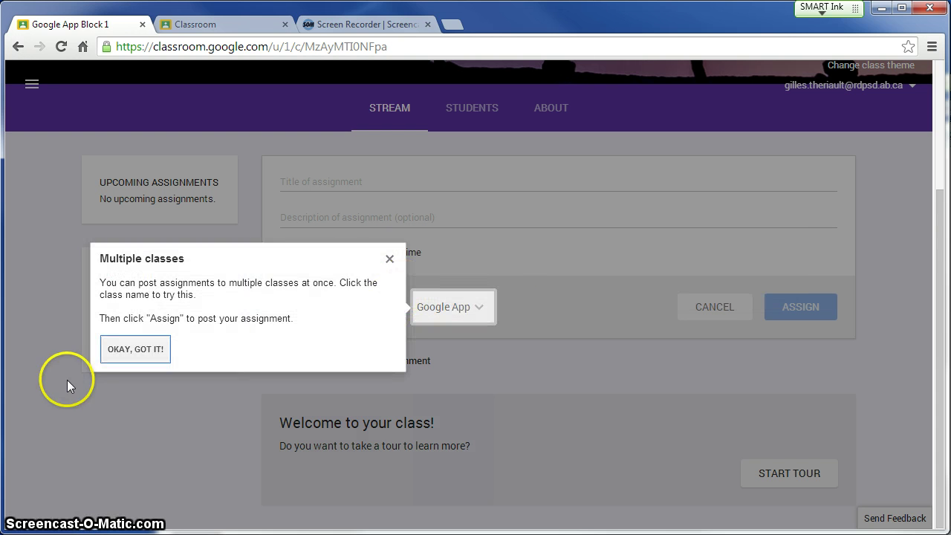
left_click(128, 349)
Enter "First Assignment - Prerequisite Check" as the assignment title.
left_click(377, 181)
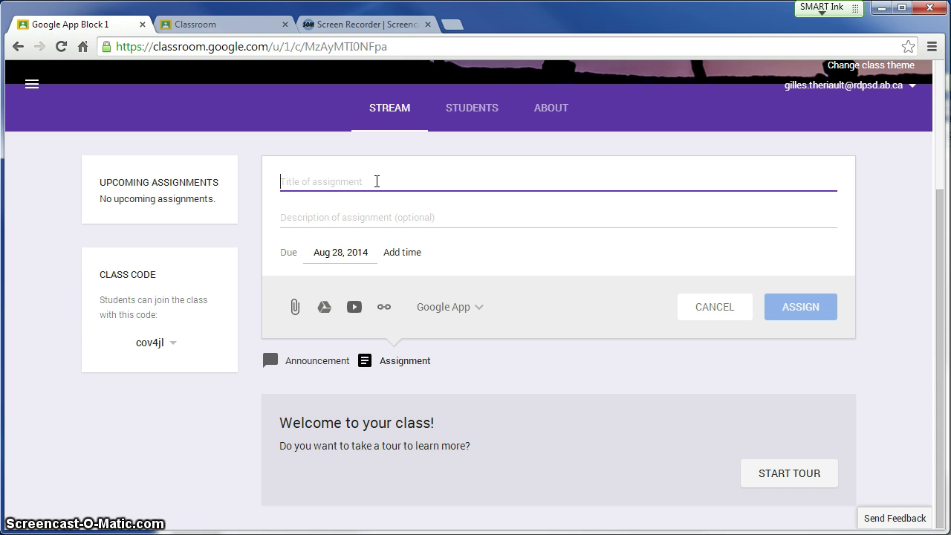
type("First Assignment")
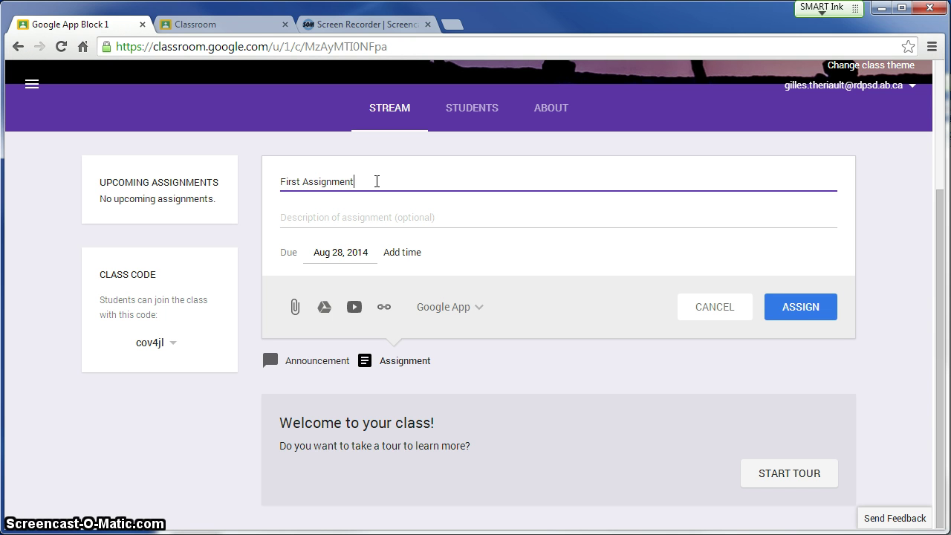
type(" - Prerequisite Check")
Enter "Please fill the form." as the assignment description.
key("Tab")
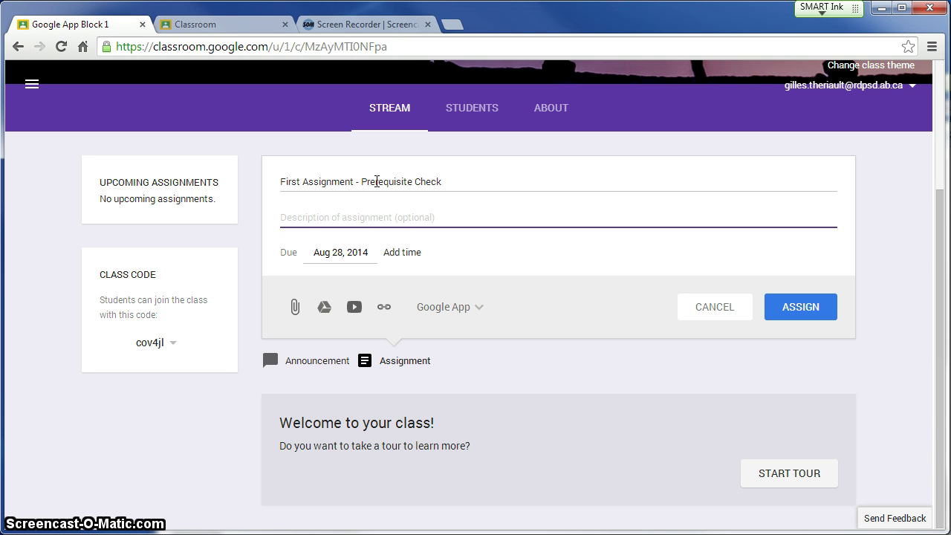
type("Please")
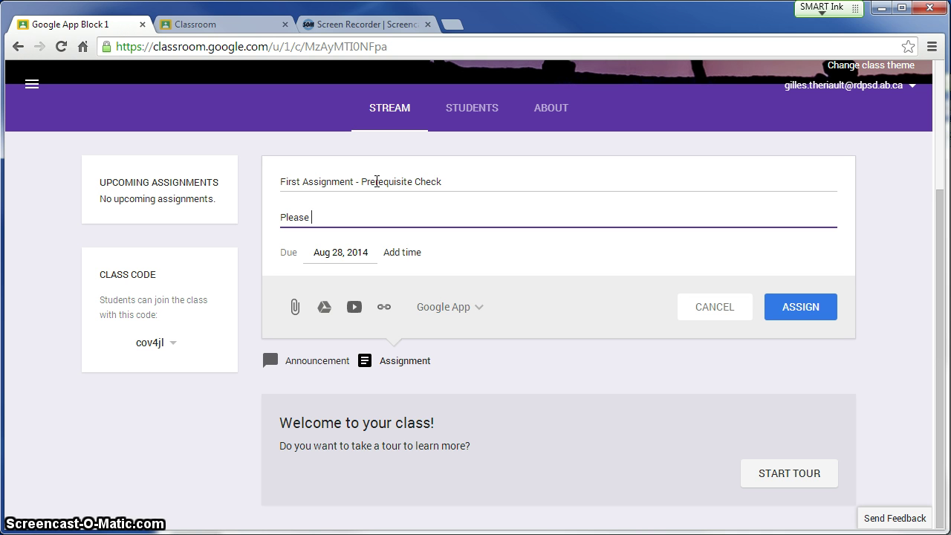
type("ll the form.")
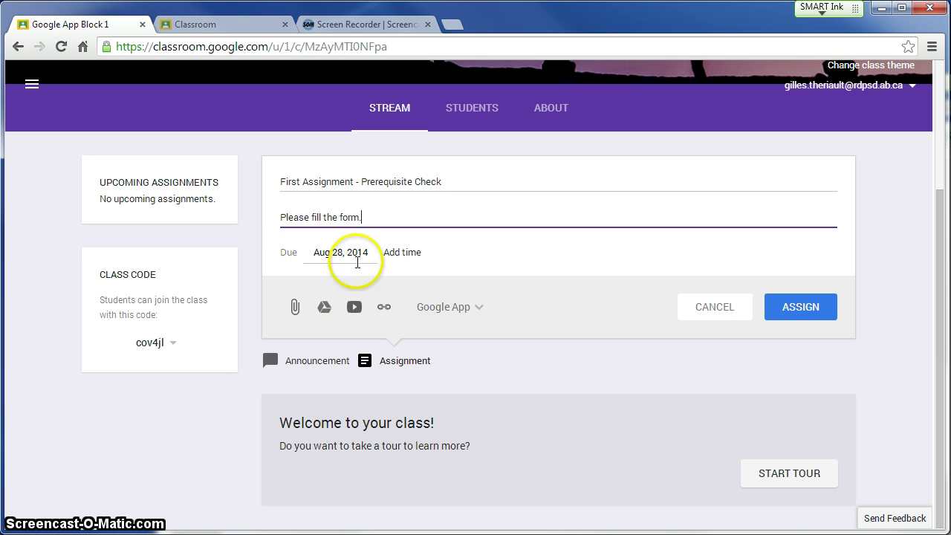
Set the assignment's due date to Sep 4, 2014.
left_click(351, 254)
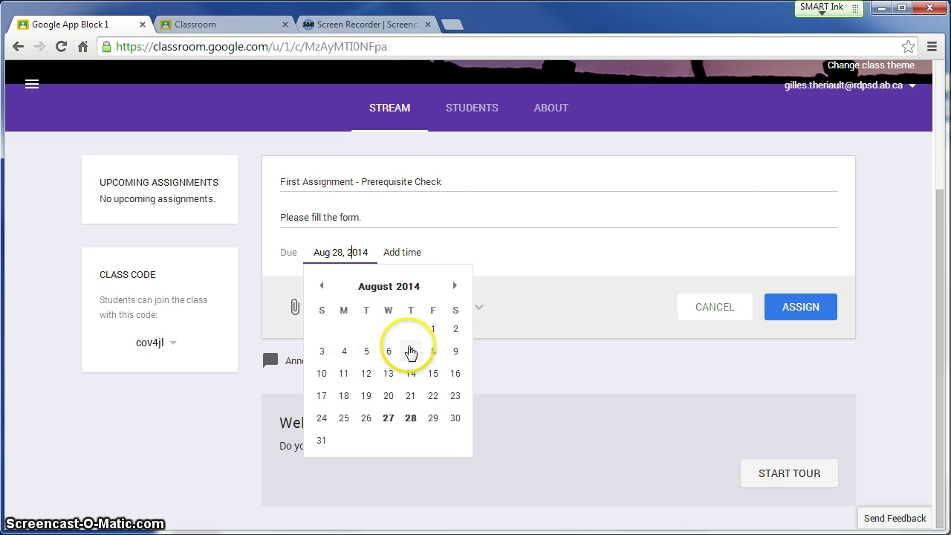
left_click(454, 285)
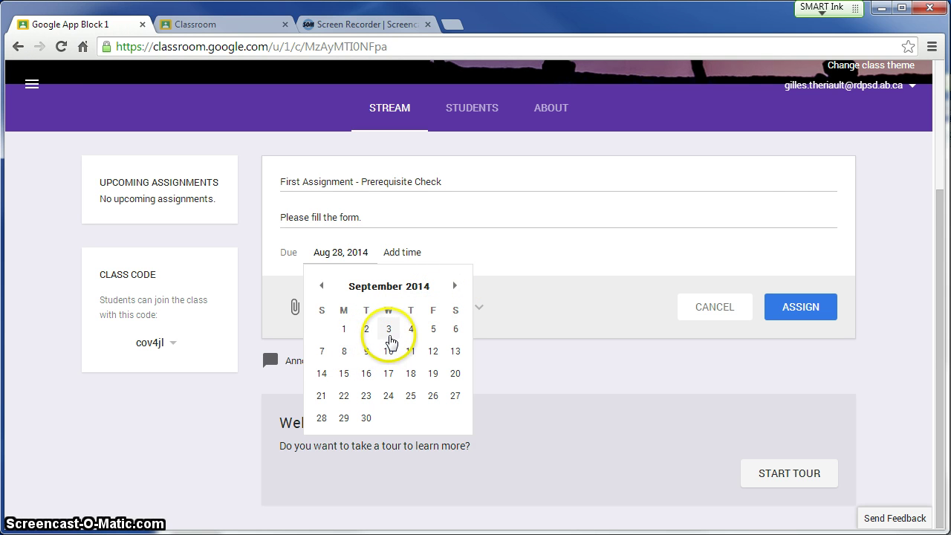
left_click(412, 332)
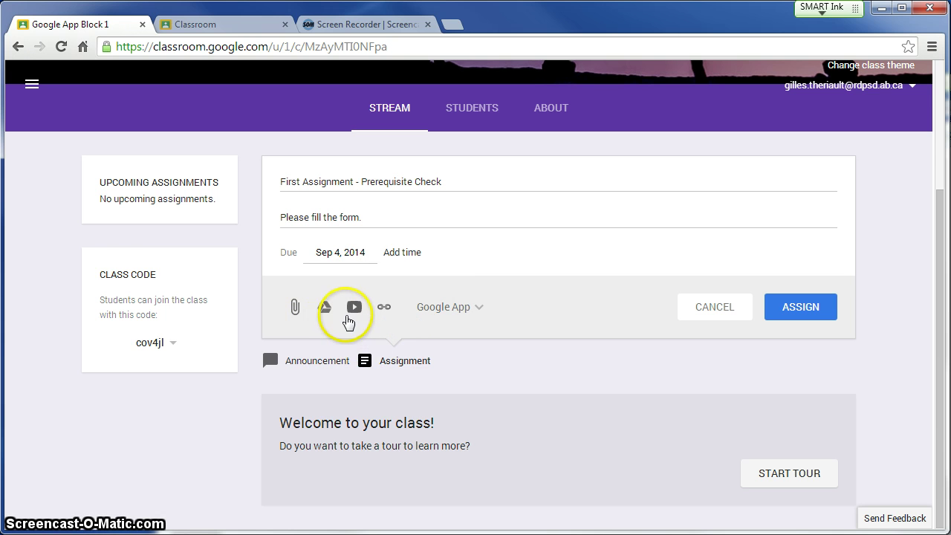
Attach the "Google App - Prerequisite (Responses)" sheet from the Drive folder Classroom > Google App Block 1 and dismiss the sharing settings notice.
left_click(324, 308)
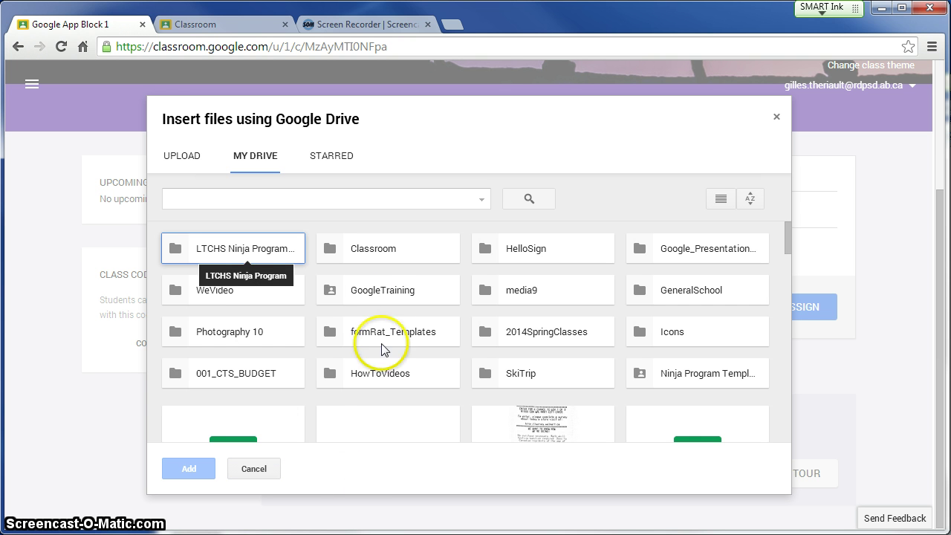
scroll(384, 307, "down", 2)
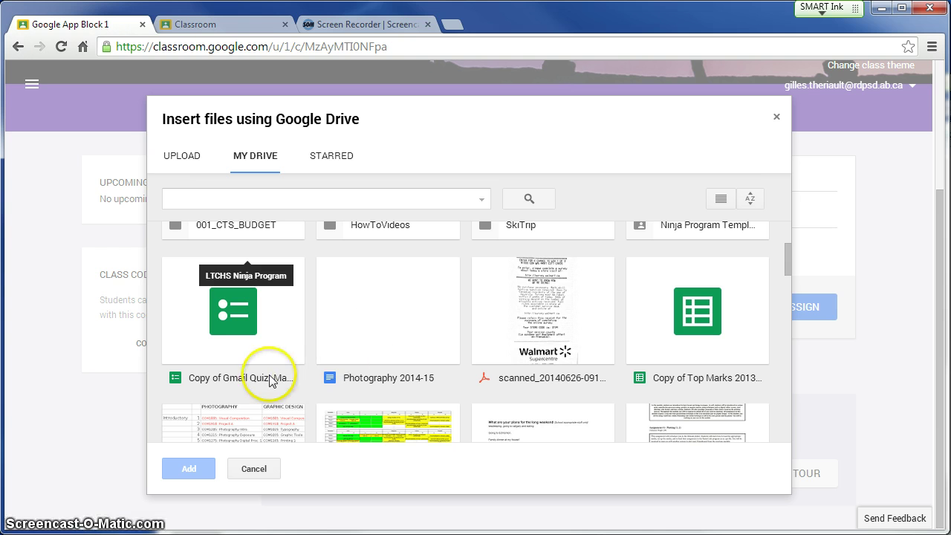
scroll(522, 377, "up", 2)
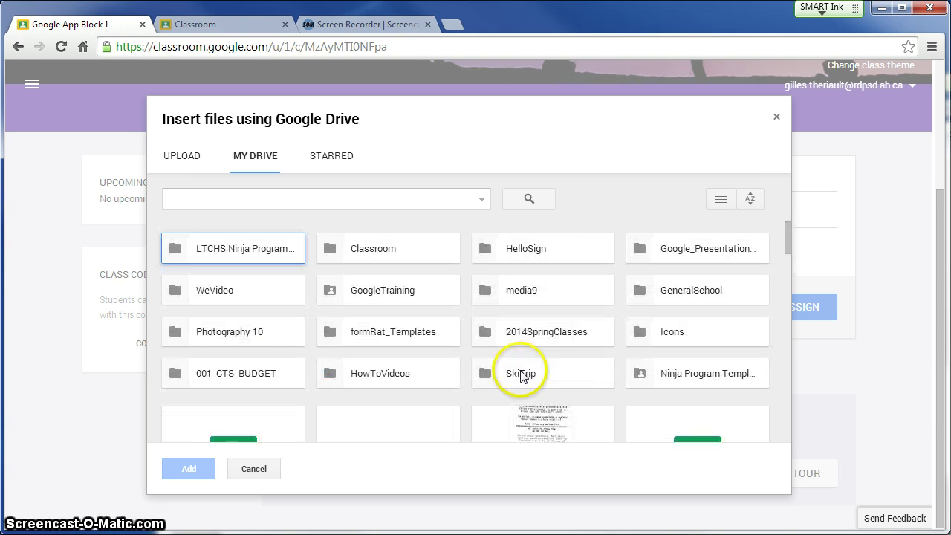
double_click(376, 248)
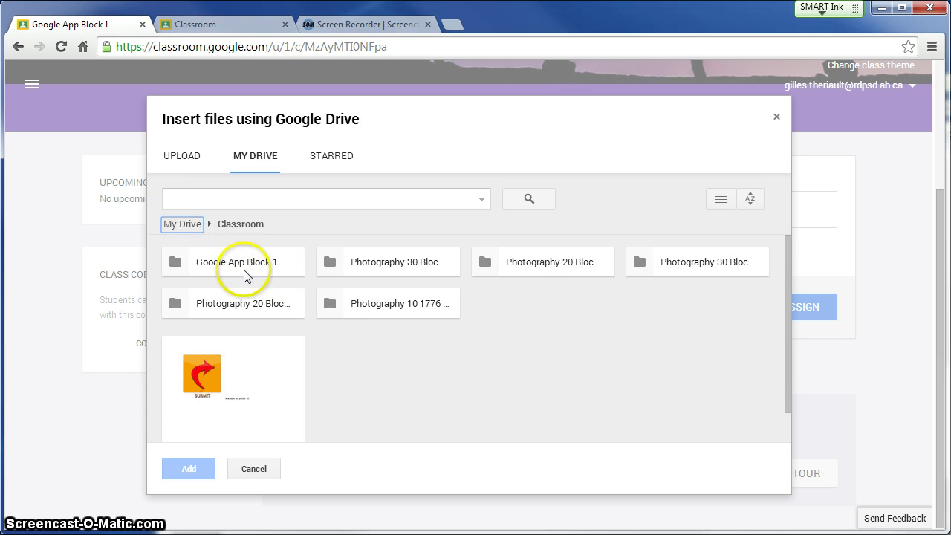
double_click(228, 262)
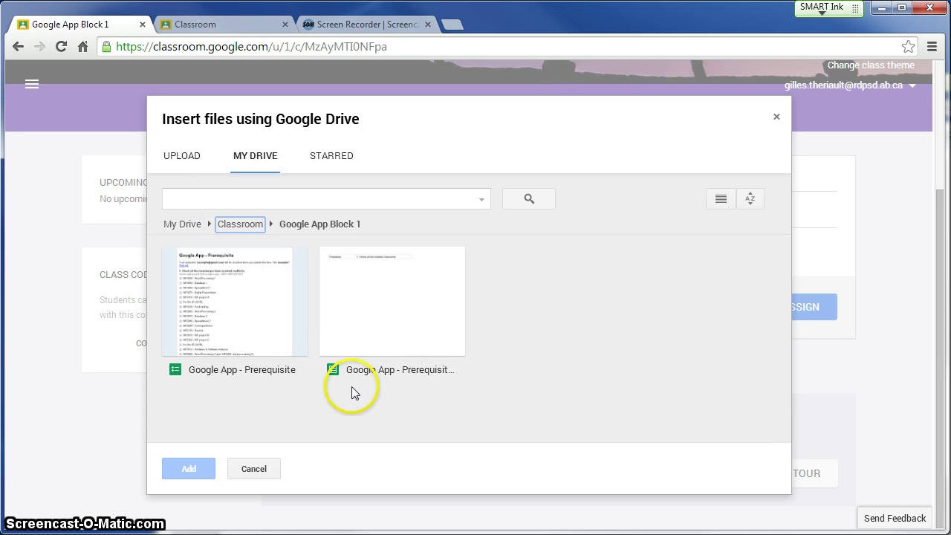
left_click(381, 327)
left_click(190, 469)
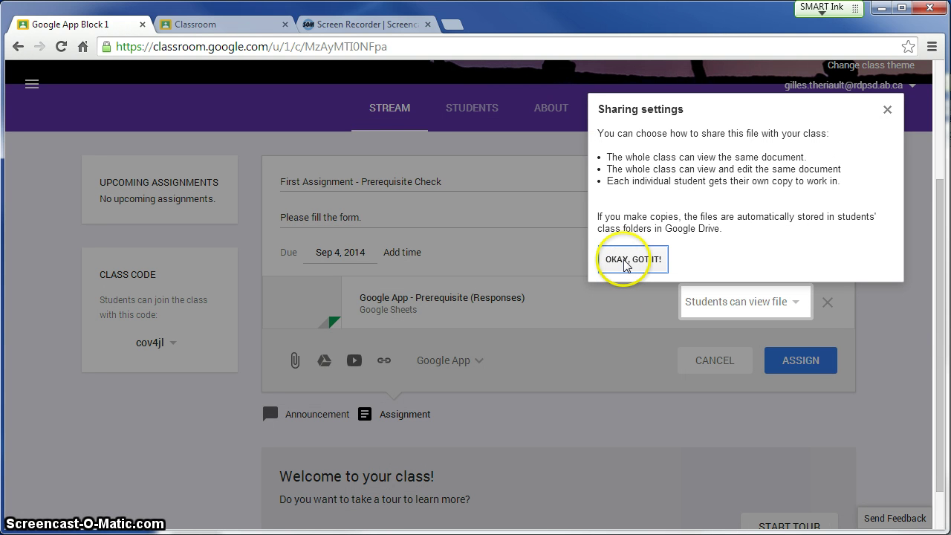
left_click(633, 260)
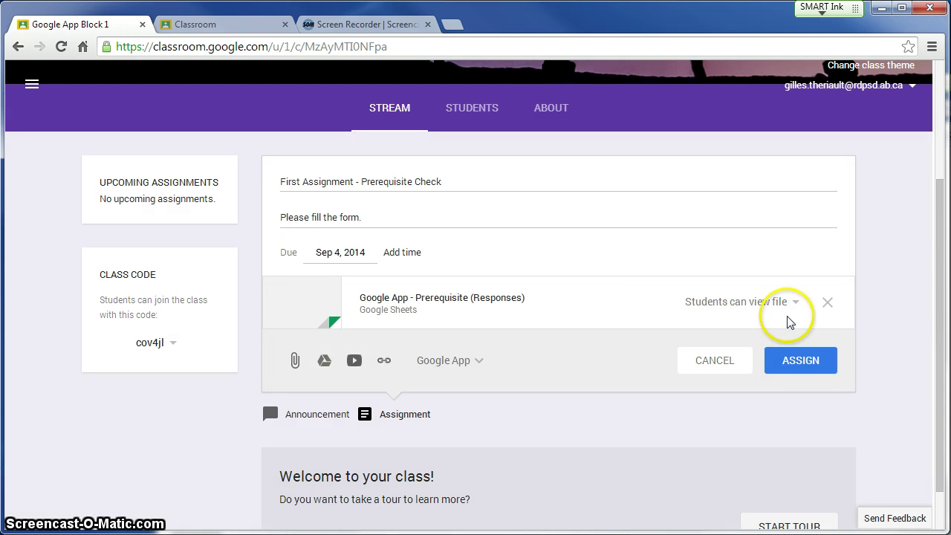
Set the attached sheet to "Make a copy for each student" and assign the assignment to the class.
left_click(795, 302)
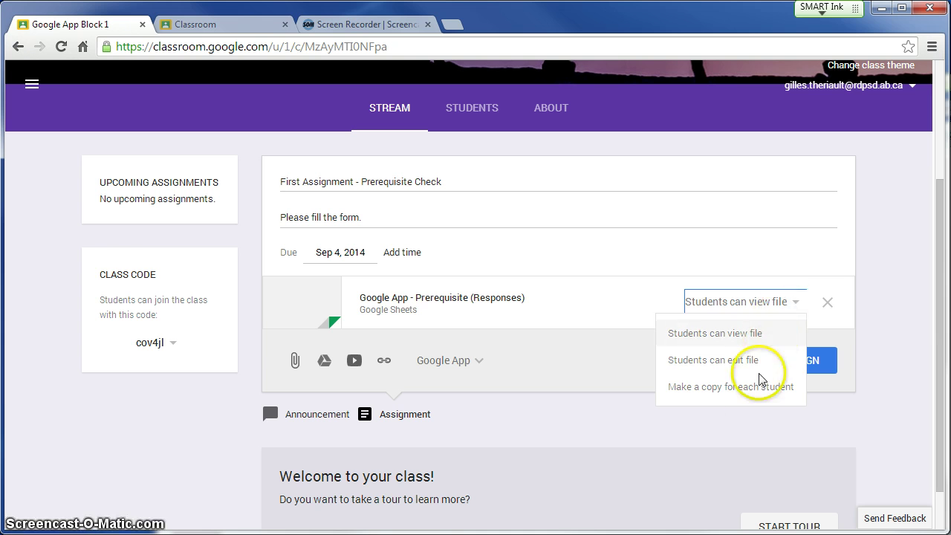
left_click(750, 396)
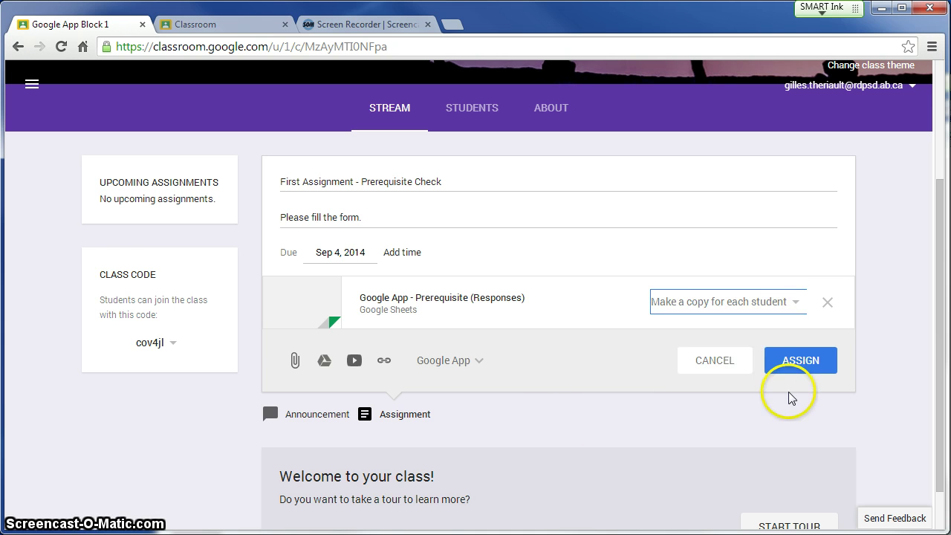
left_click(799, 362)
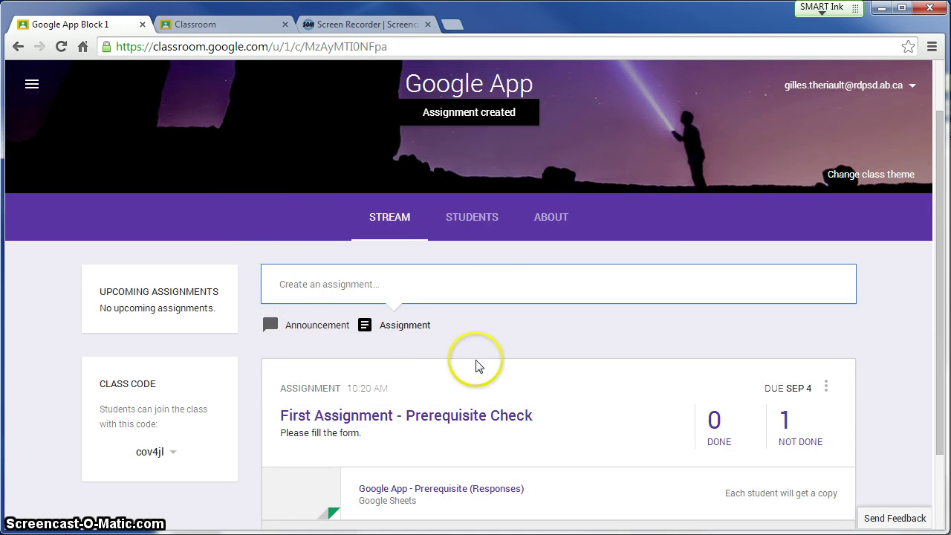
scroll(602, 353, "down", 3)
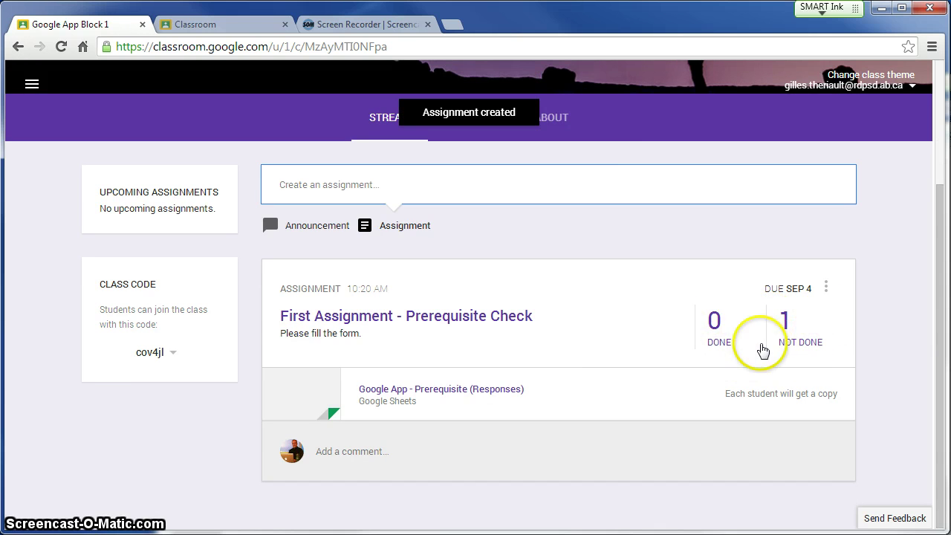
Refresh the student account's classes and open "First Assignment - Prerequisite Check" from the Google App stream.
left_click(210, 24)
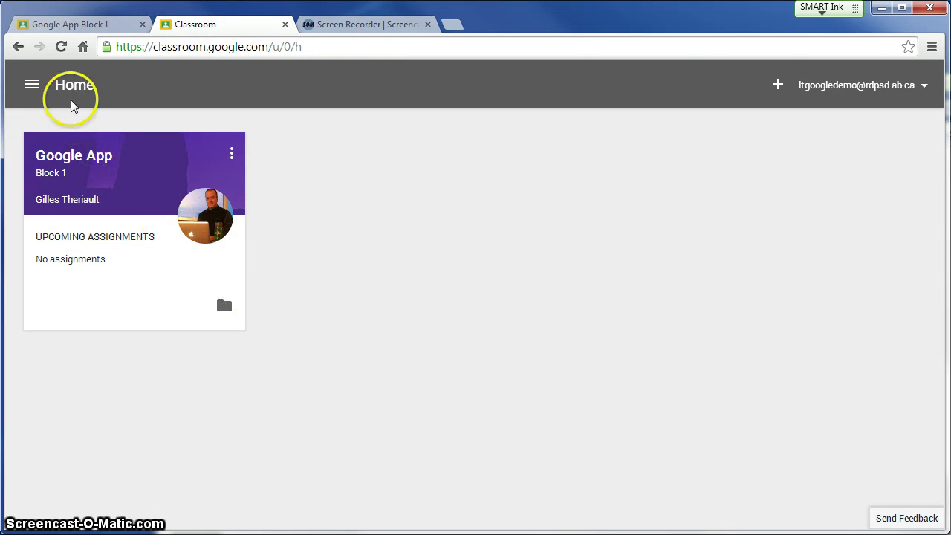
left_click(63, 46)
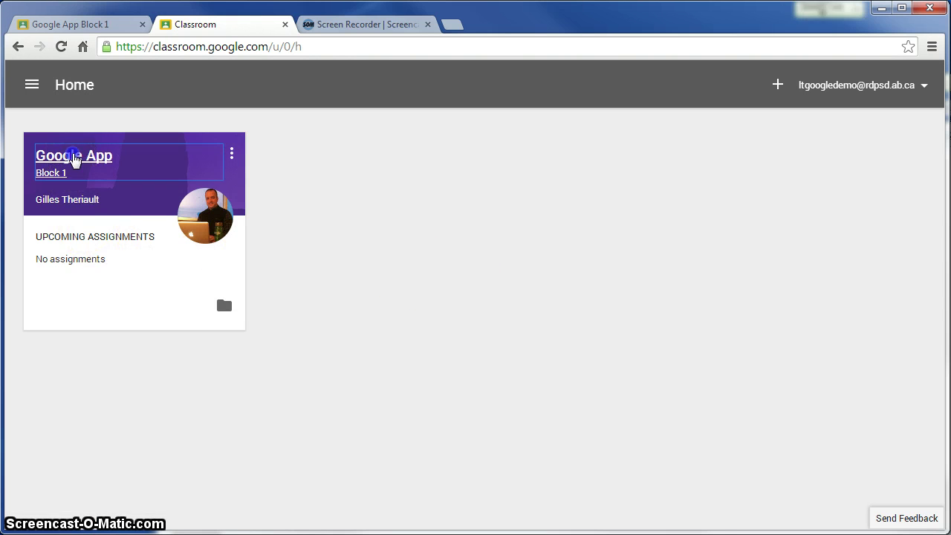
left_click(74, 155)
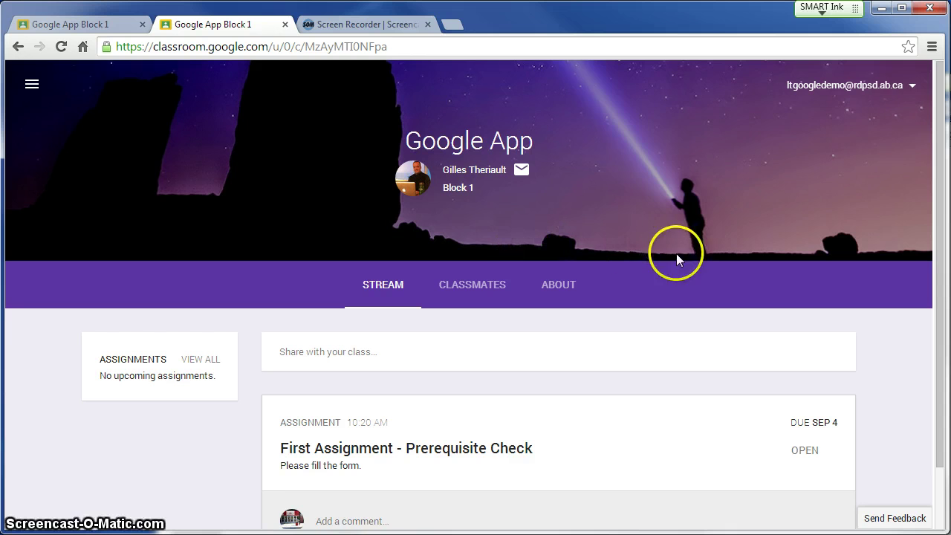
scroll(676, 257, "down", 1)
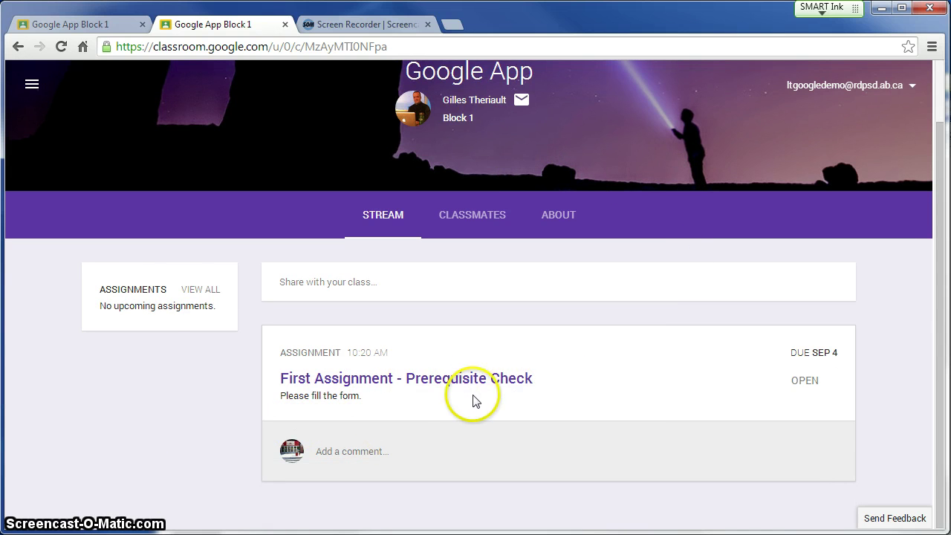
left_click(446, 381)
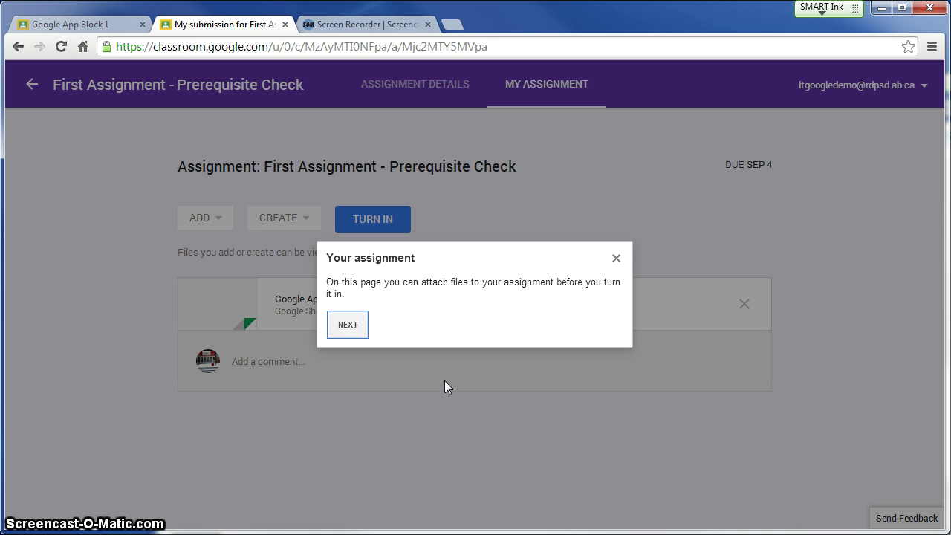
Go through all the introductory tips on the student's assignment page and dismiss the last one.
left_click(350, 327)
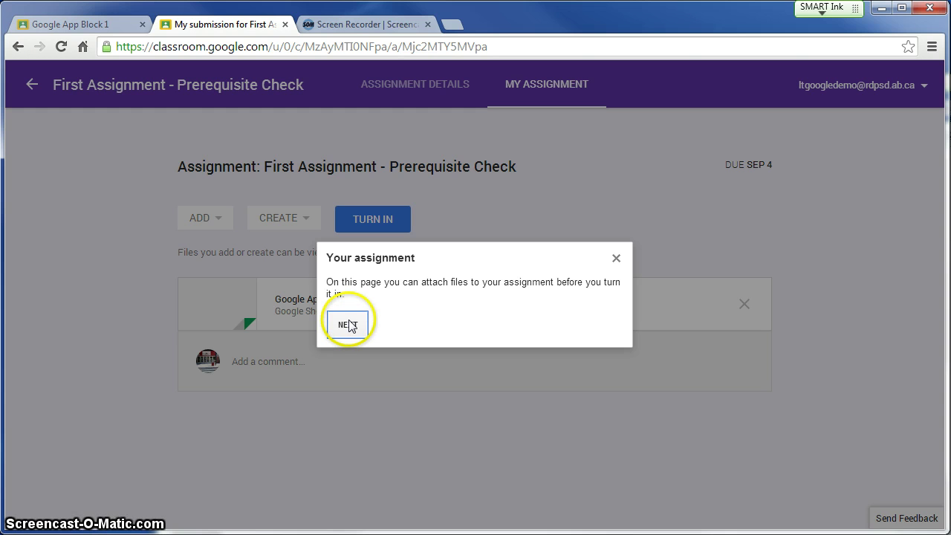
left_click(351, 326)
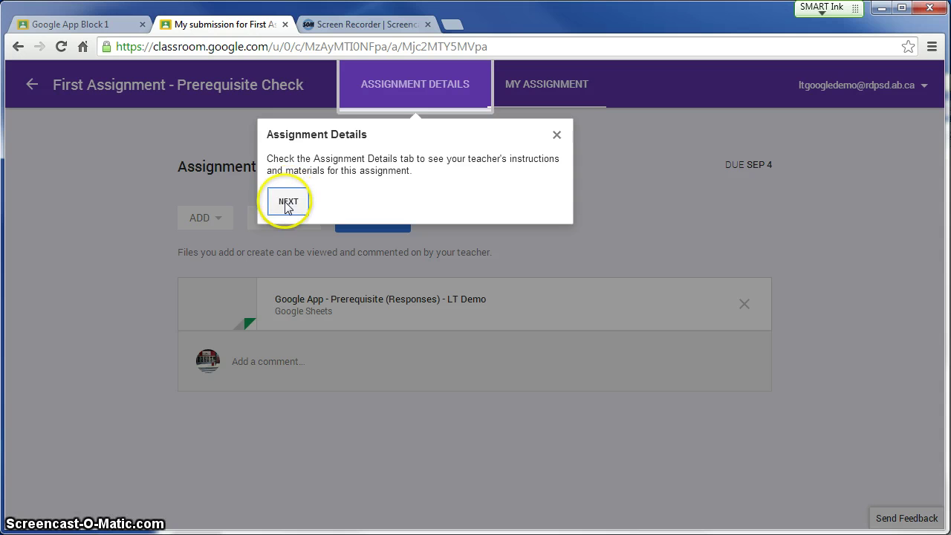
left_click(290, 202)
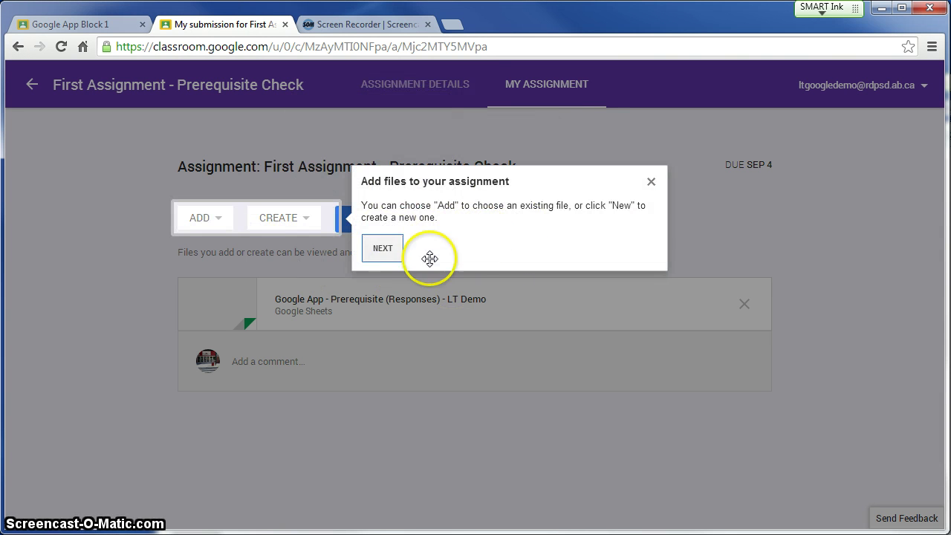
left_click(381, 247)
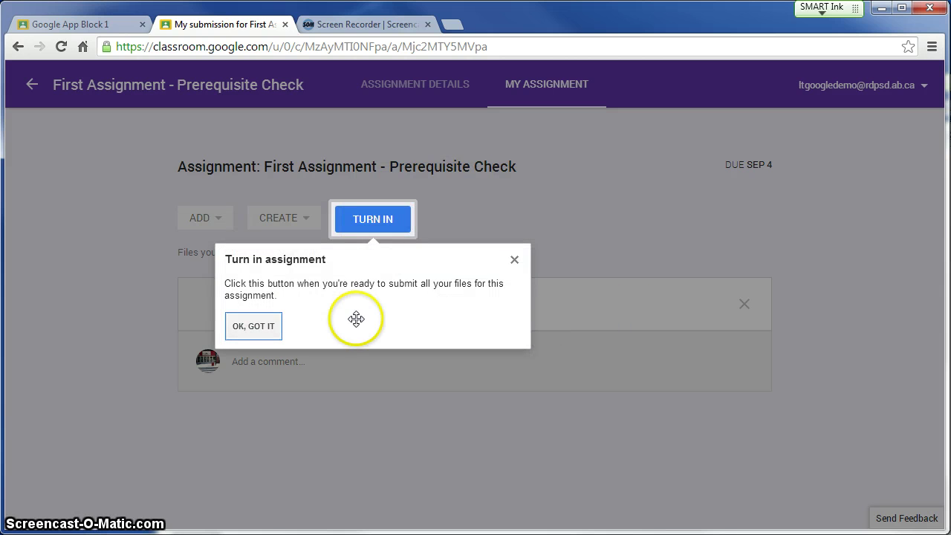
left_click(252, 327)
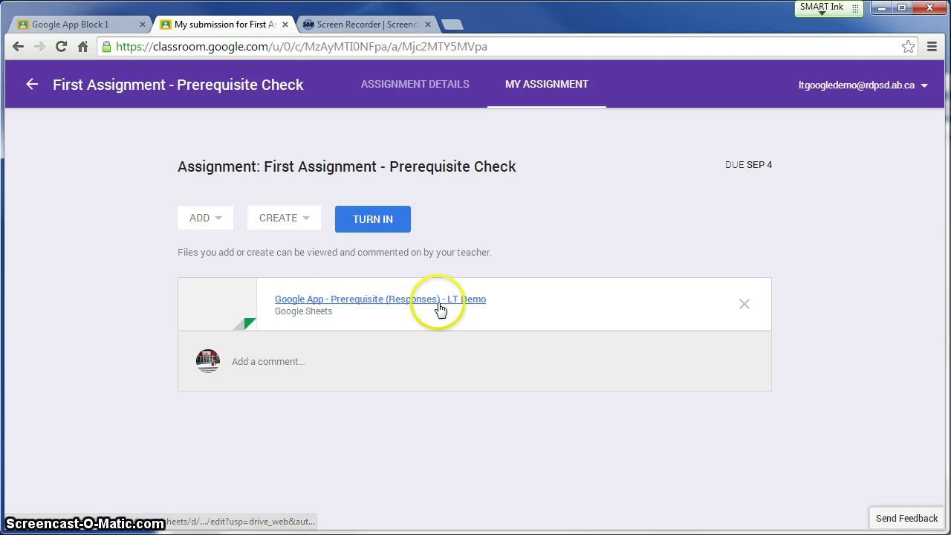
Open the student's copy of the "Google App - Prerequisite (Responses)" sheet and go to its live form.
left_click(375, 301)
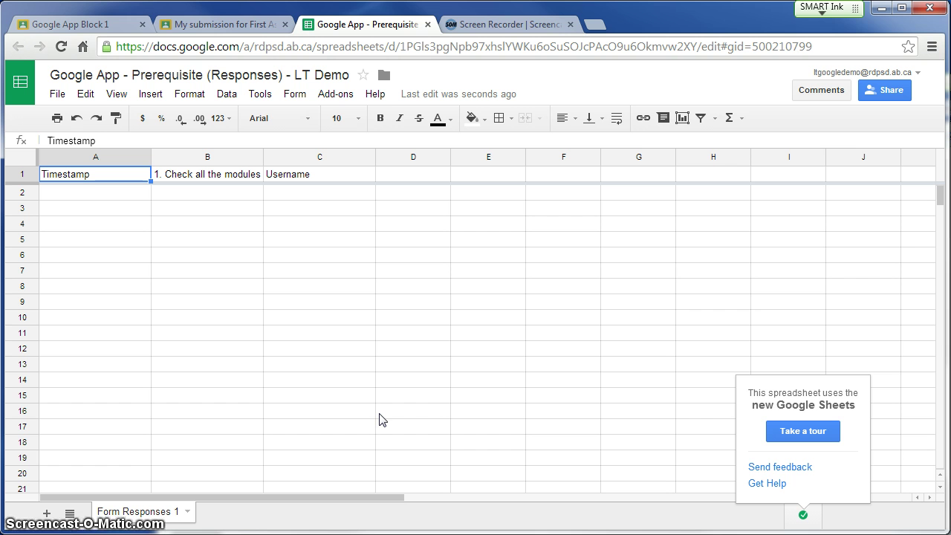
left_click(297, 96)
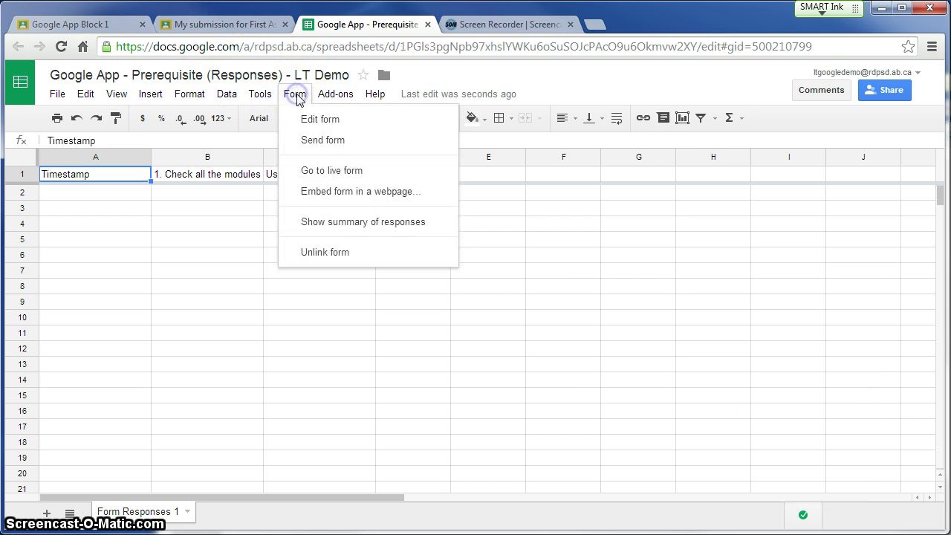
left_click(316, 170)
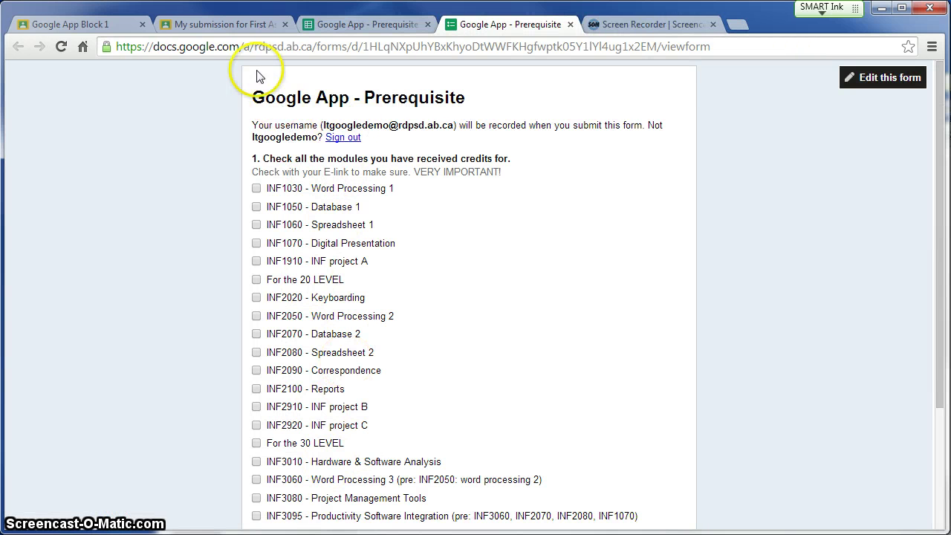
Switch back to the assignment submission in Classroom, leave it, and return to the Classroom home page.
left_click(209, 25)
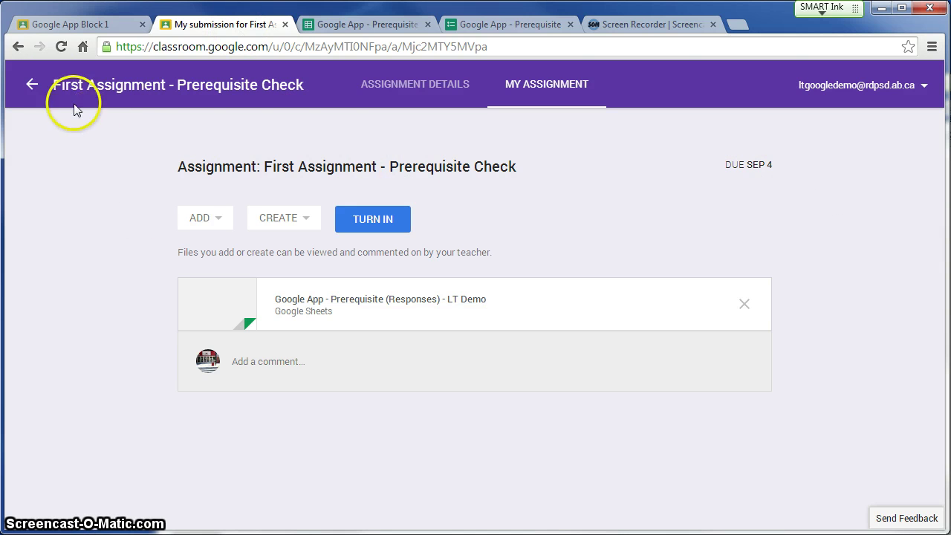
left_click(31, 84)
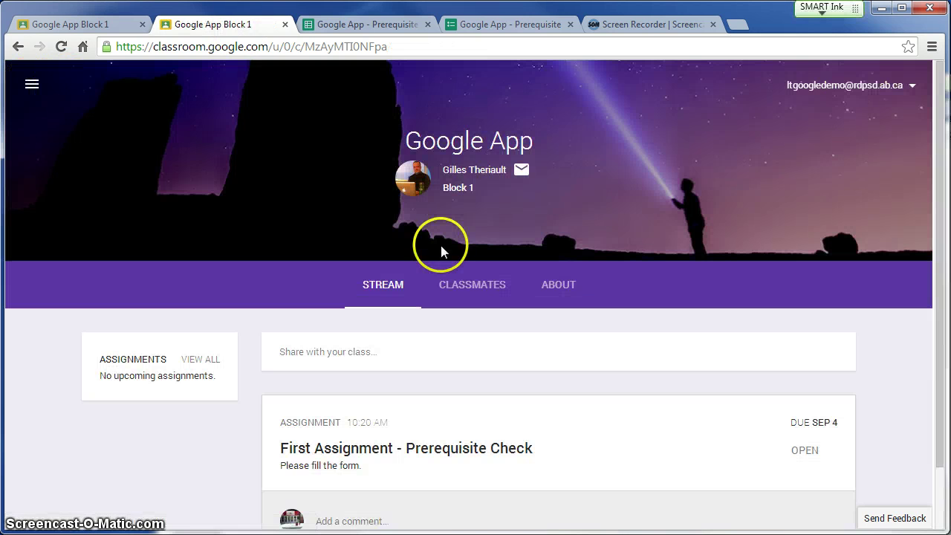
left_click(32, 87)
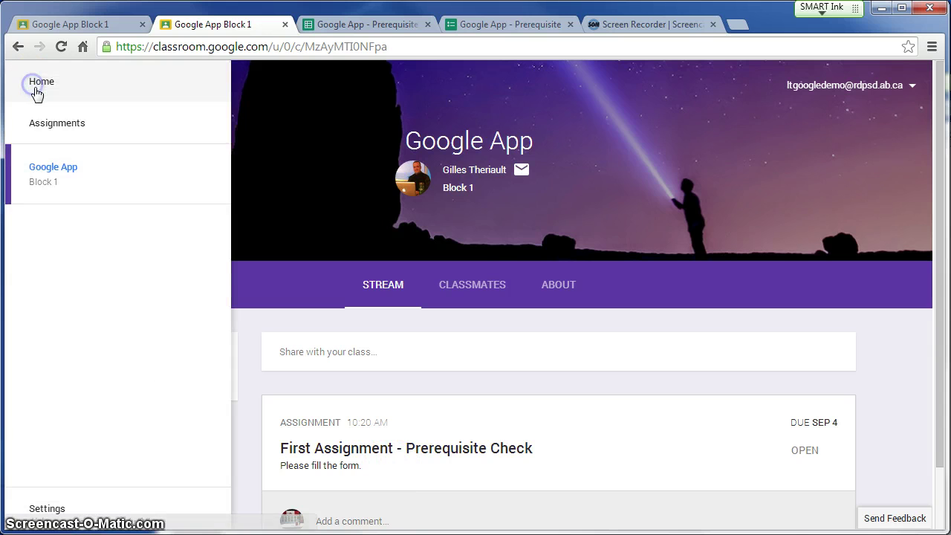
left_click(33, 85)
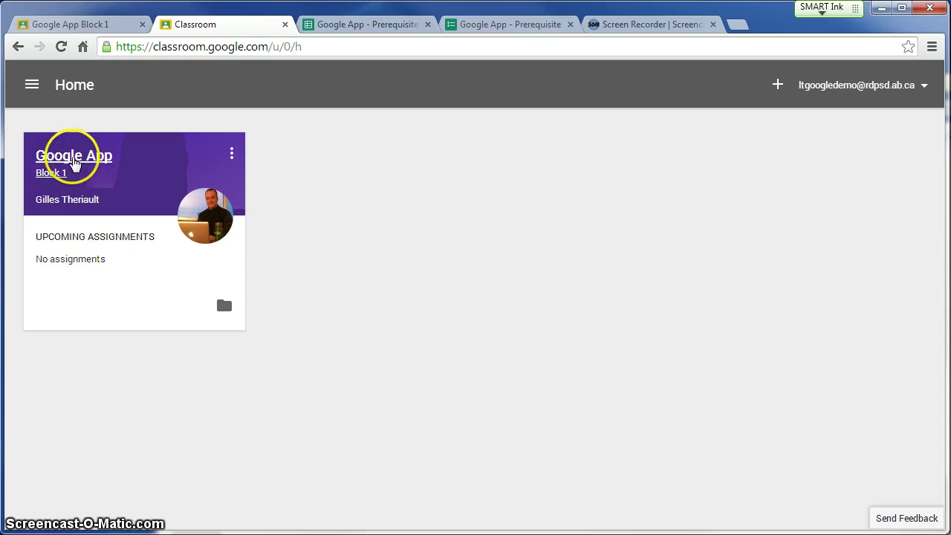
Review the Google App class's stream and its list of classmates, and return to the Classroom home page.
left_click(74, 158)
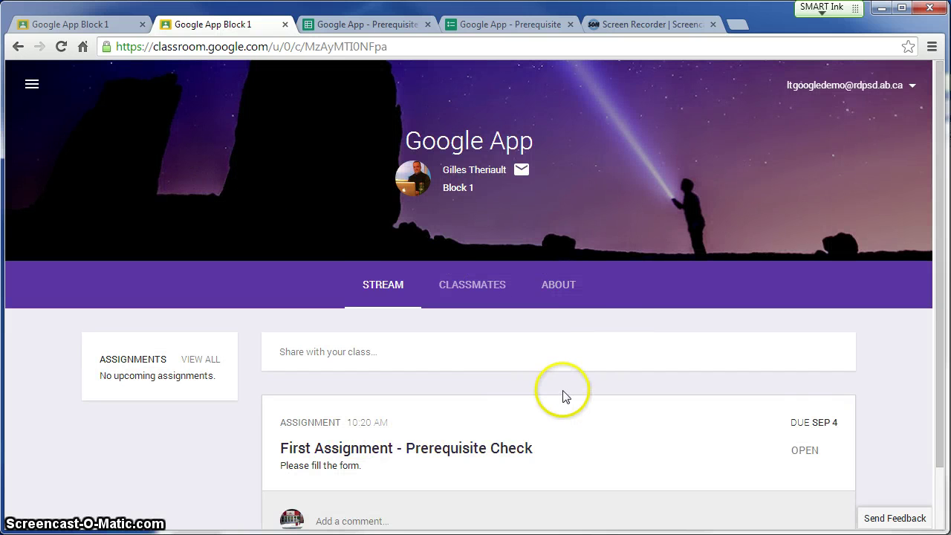
scroll(562, 397, "down", 1)
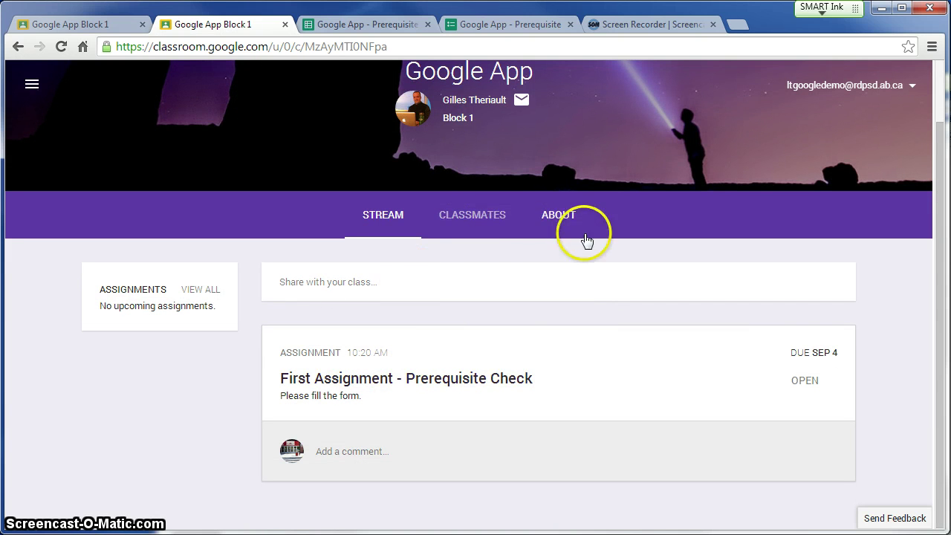
left_click(467, 220)
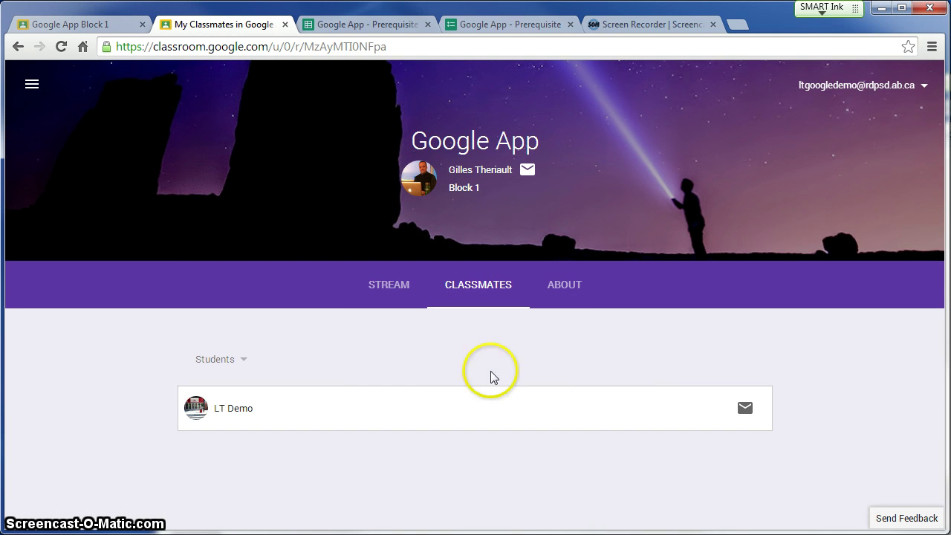
left_click(32, 87)
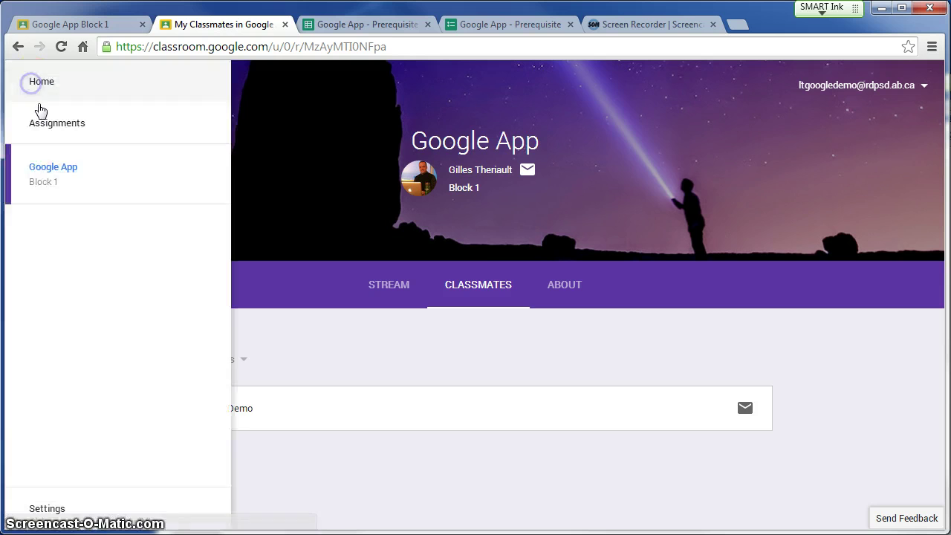
left_click(41, 90)
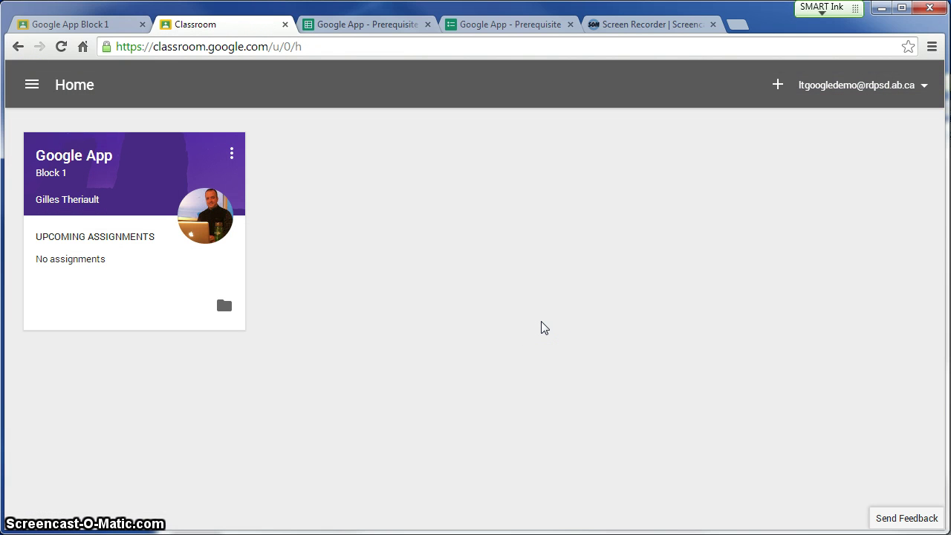